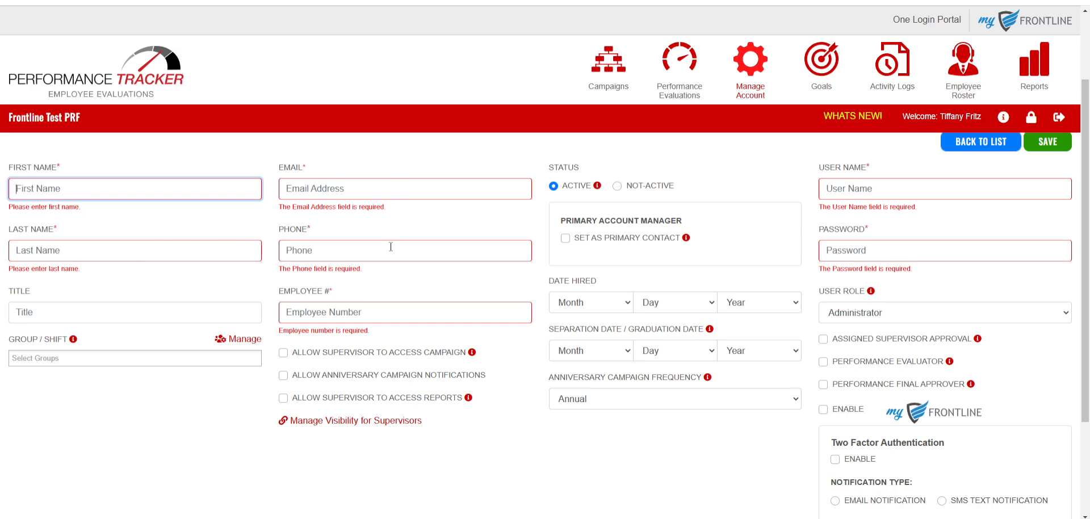
# Assign the new user to the Azure and All Company groups, and view the list for managing groups.
pyautogui.click(77, 310)
pyautogui.click(134, 364)
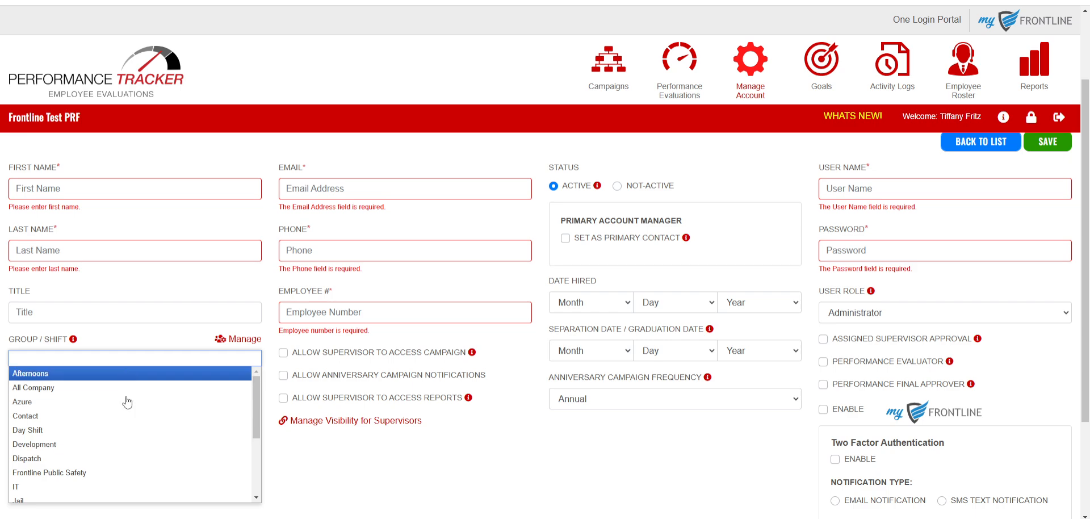
pyautogui.click(68, 400)
pyautogui.click(137, 359)
pyautogui.click(132, 386)
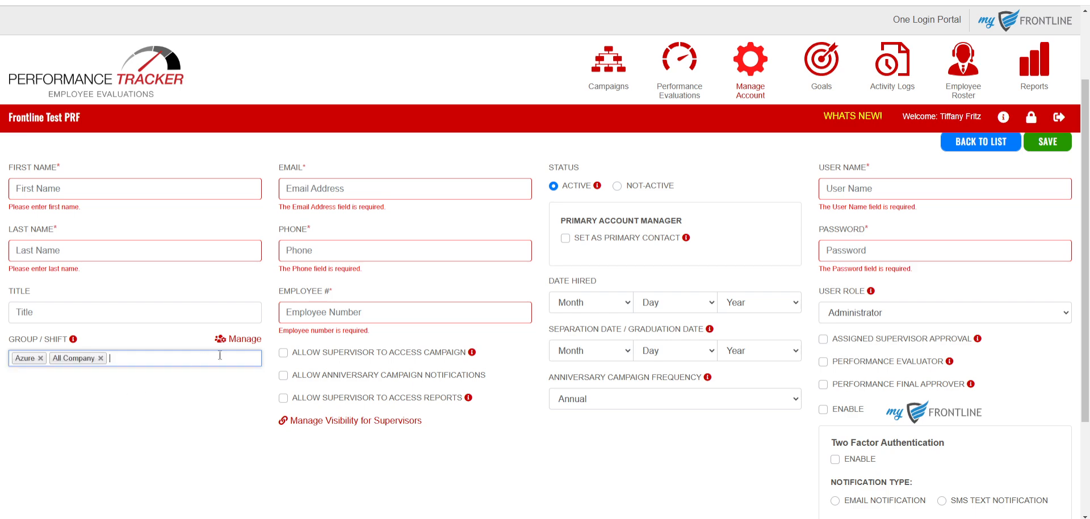
pyautogui.click(236, 339)
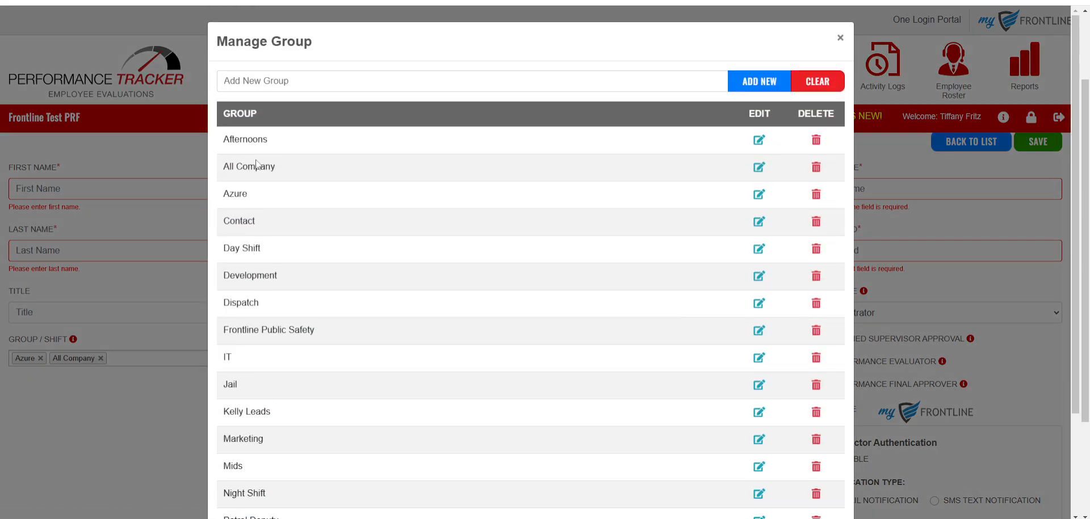
pyautogui.click(841, 38)
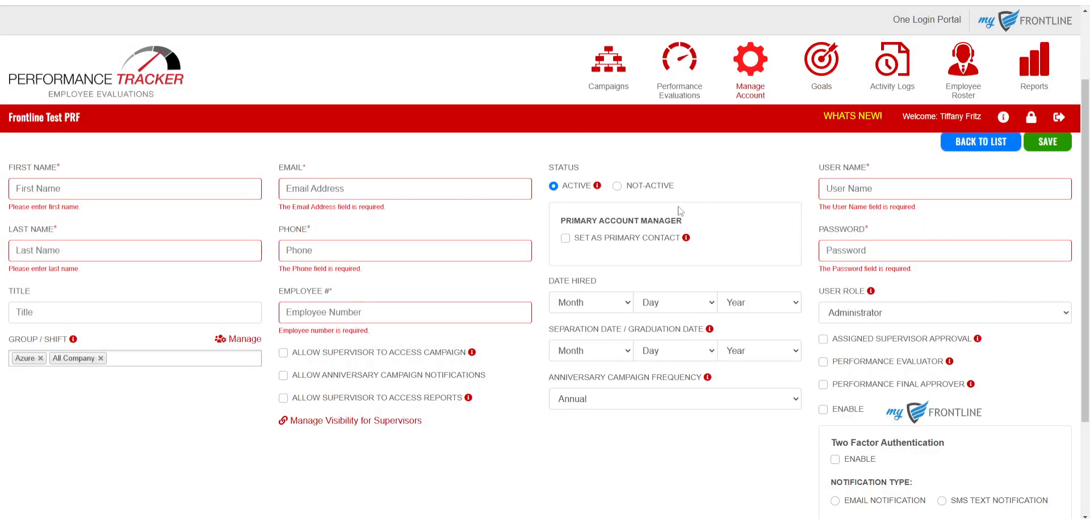
# Set the new user's status to Not-Active and look through the available user roles.
pyautogui.click(646, 191)
pyautogui.click(855, 310)
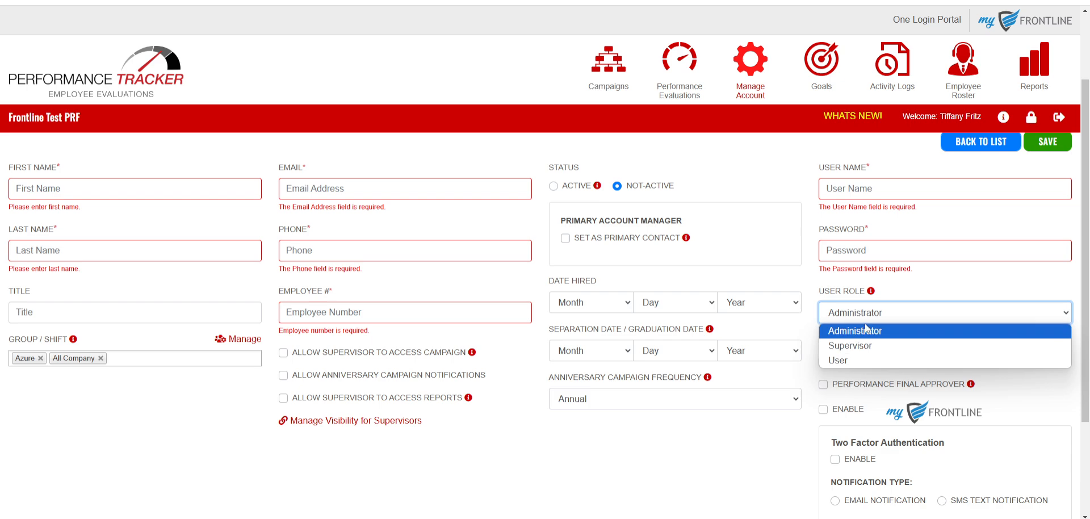
pyautogui.click(1039, 377)
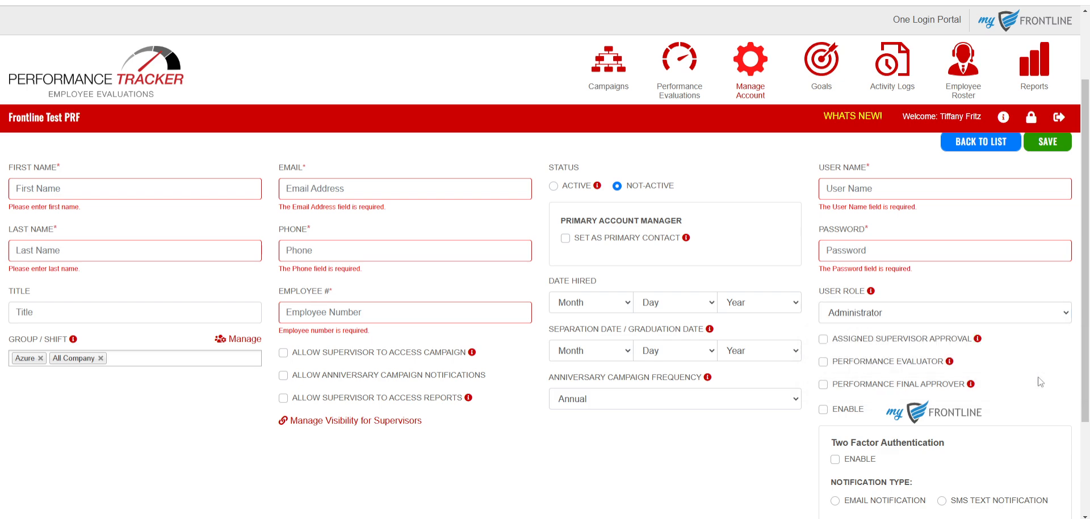
# Enable Assigned Supervisor Approval, Performance Evaluator, Performance Final Approver and myFrontline for the new user.
pyautogui.moveTo(858, 343); pyautogui.dragTo(947, 348)
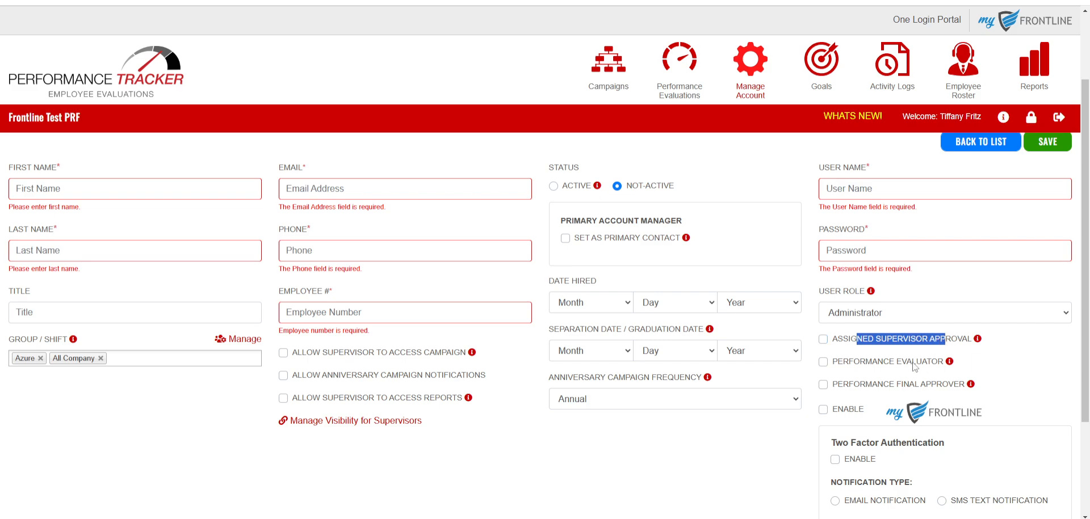
pyautogui.moveTo(850, 364); pyautogui.dragTo(931, 366)
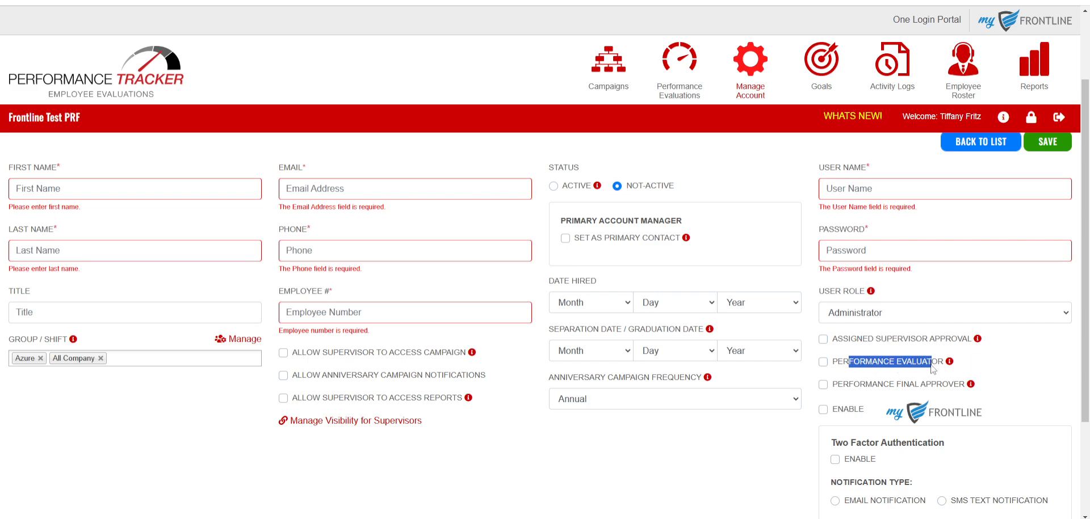
pyautogui.moveTo(855, 385); pyautogui.dragTo(948, 392)
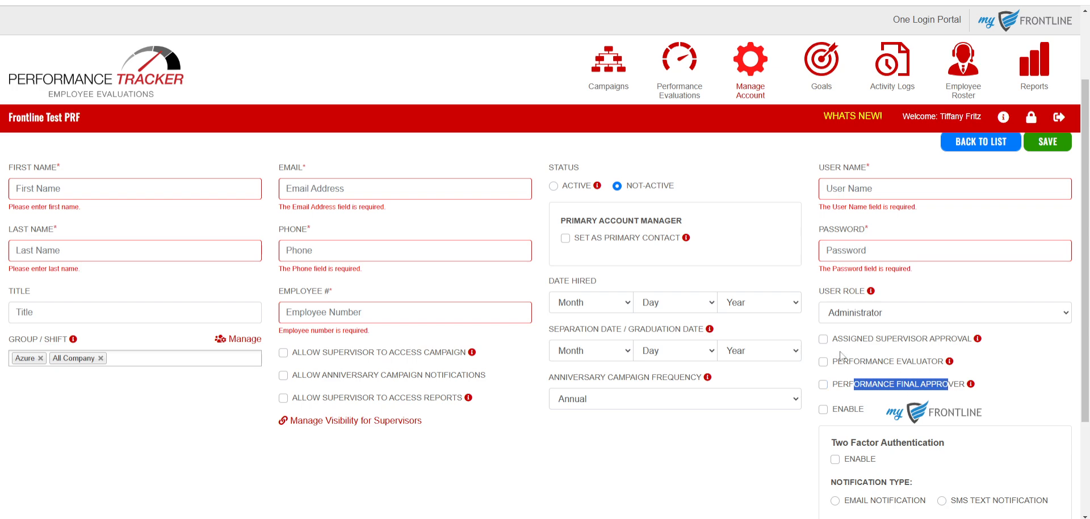
pyautogui.click(824, 339)
pyautogui.click(827, 364)
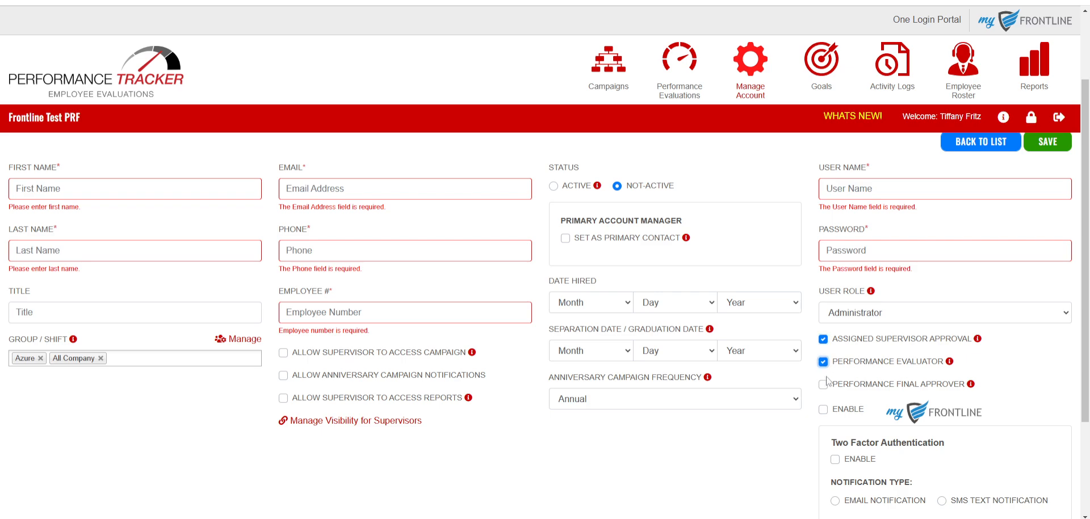
pyautogui.click(824, 386)
pyautogui.click(1012, 23)
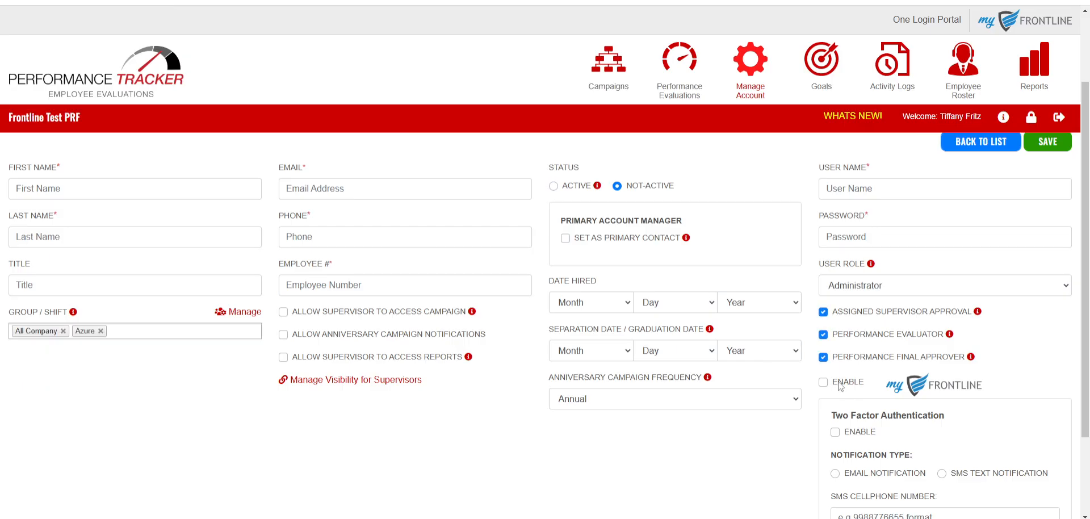
pyautogui.click(841, 385)
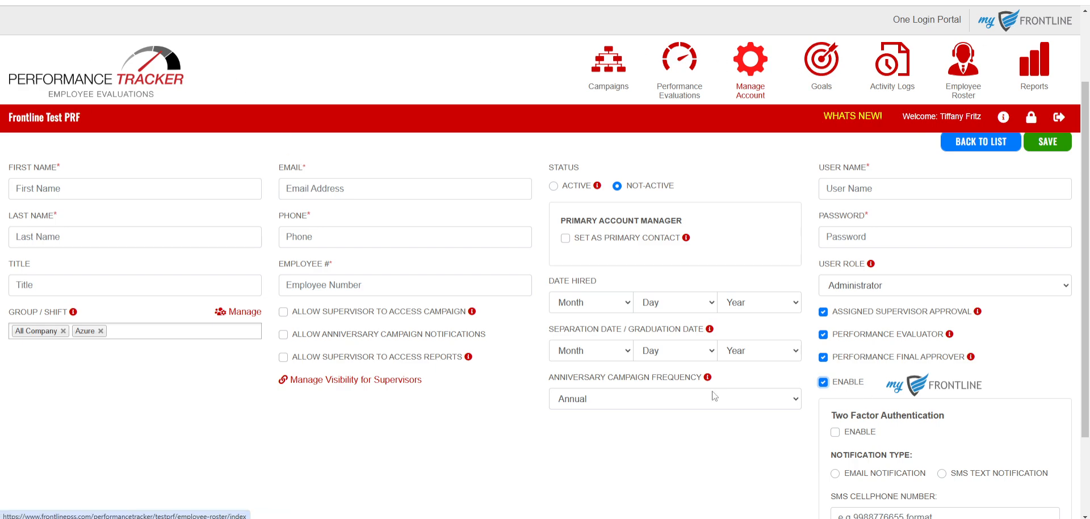
# Set the new user as the primary contact for the account.
pyautogui.scroll(1, 639, 437)
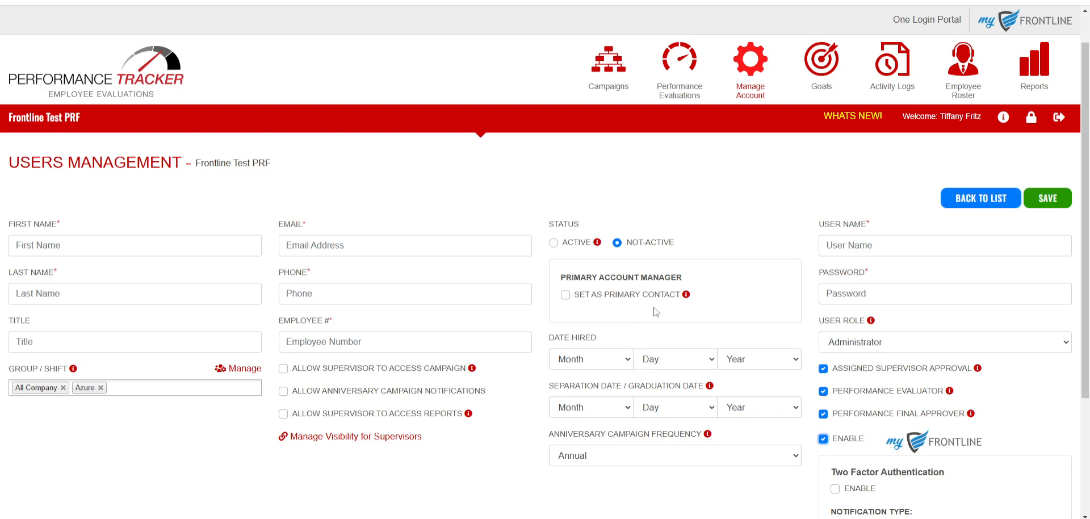
pyautogui.click(565, 295)
pyautogui.click(540, 371)
# Examine the choices for the date hired and the anniversary campaign frequency.
pyautogui.scroll(-2, 651, 255)
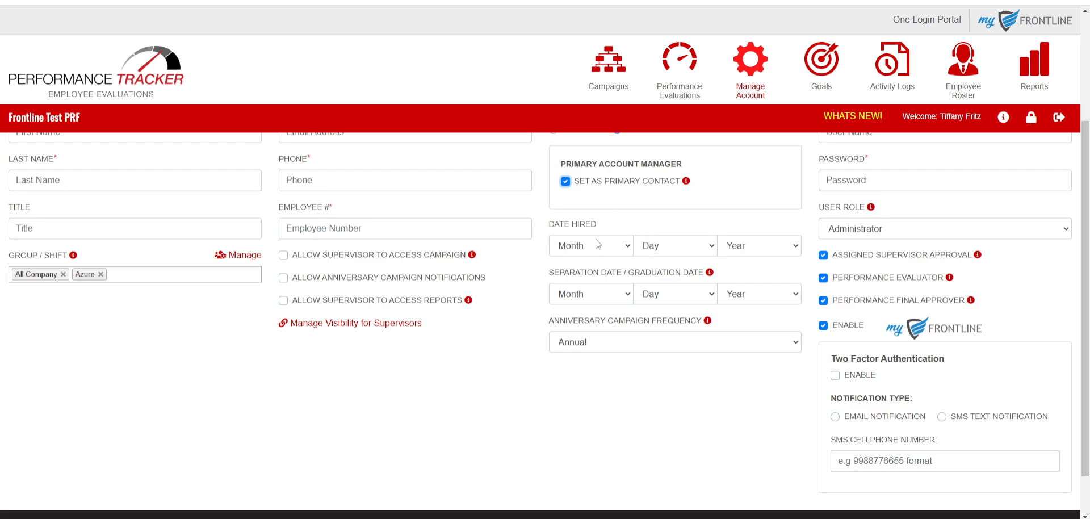
pyautogui.click(570, 250)
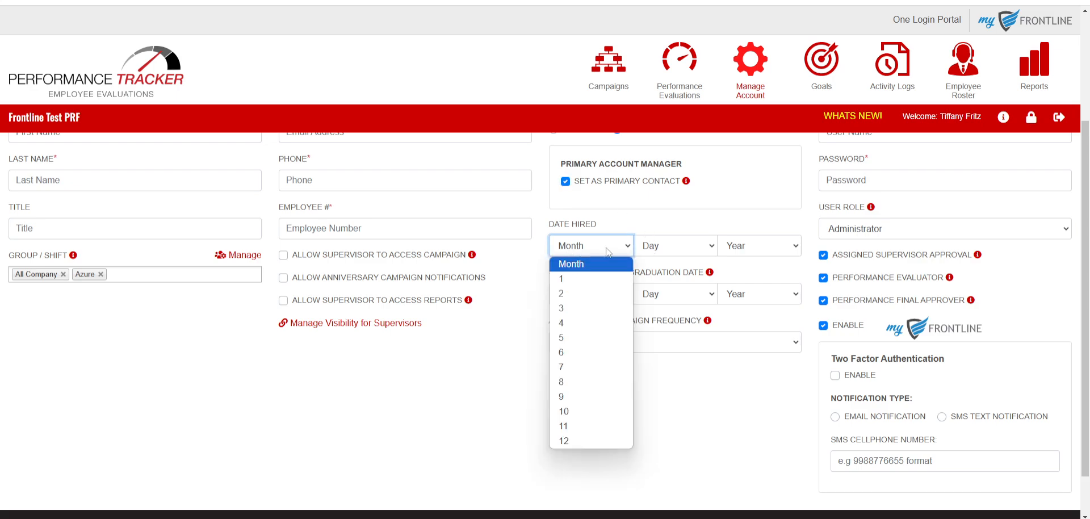
pyautogui.click(673, 244)
pyautogui.click(758, 226)
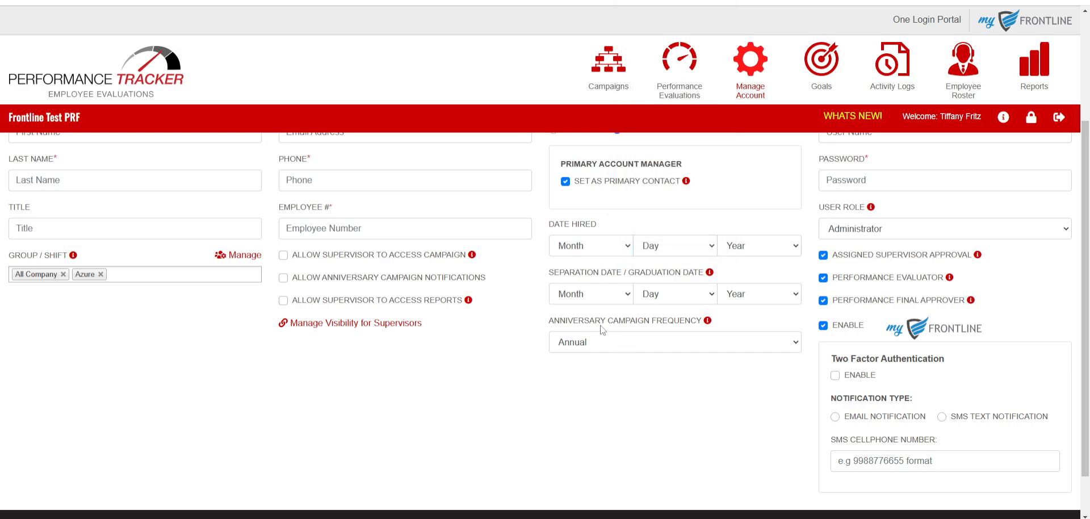
pyautogui.click(625, 348)
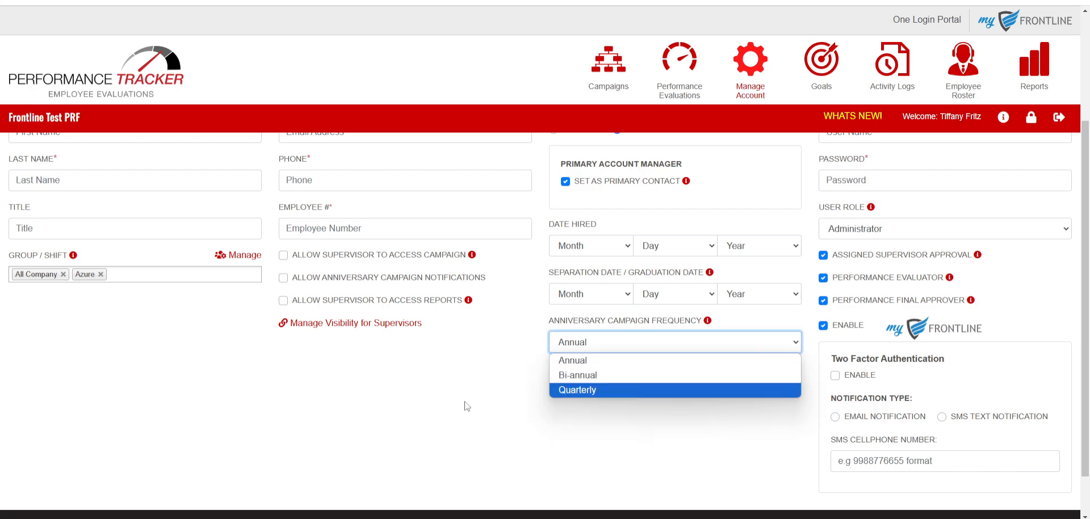
# Set the user role to Supervisor and allow supervisor campaign access, anniversary campaign notifications and supervisor report access.
pyautogui.scroll(1, 466, 405)
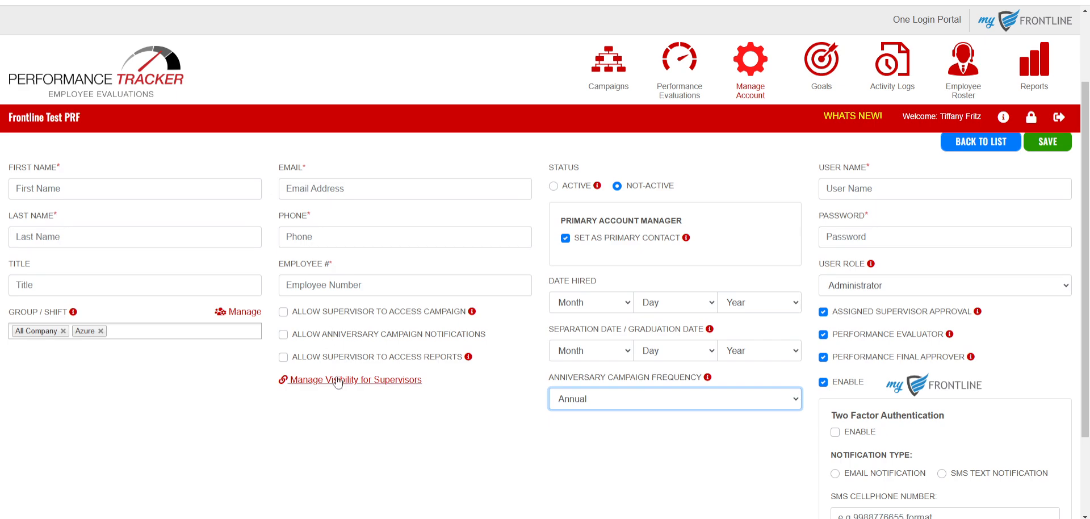
pyautogui.click(889, 294)
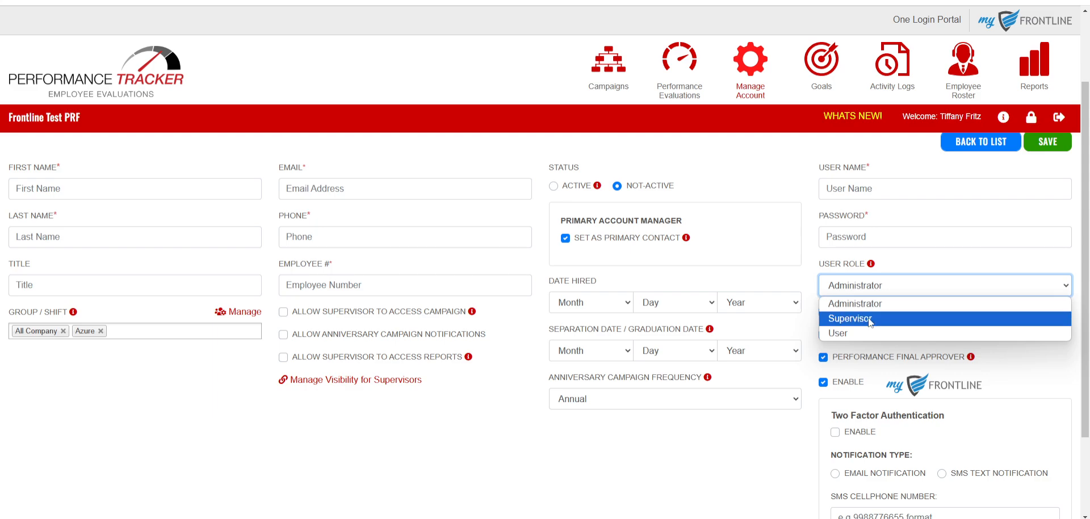
pyautogui.click(857, 316)
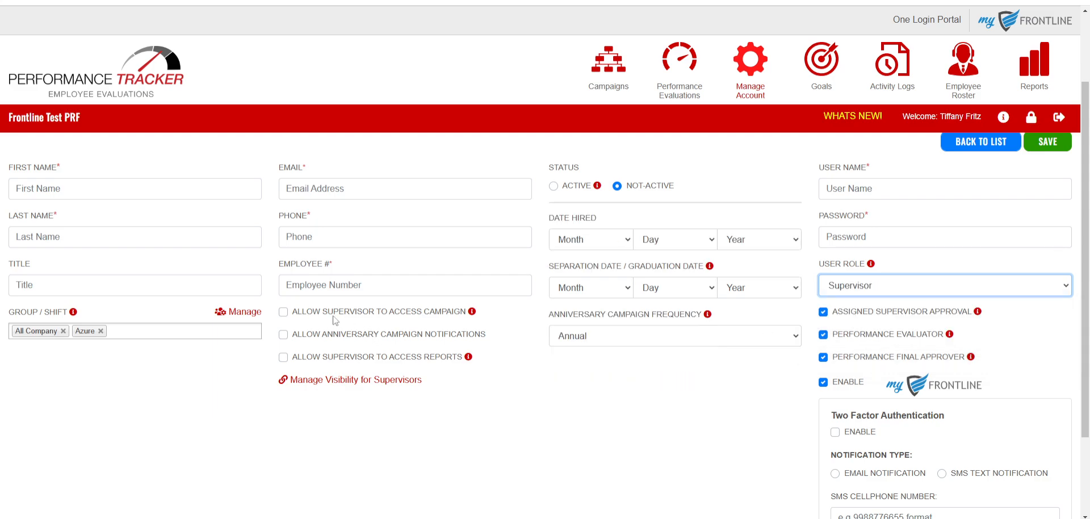
pyautogui.click(283, 311)
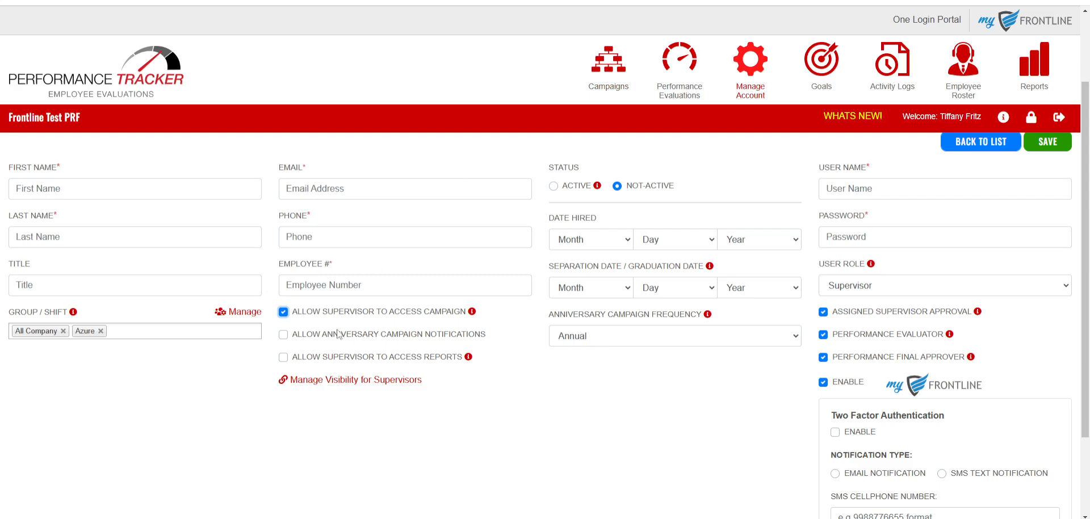
pyautogui.click(338, 338)
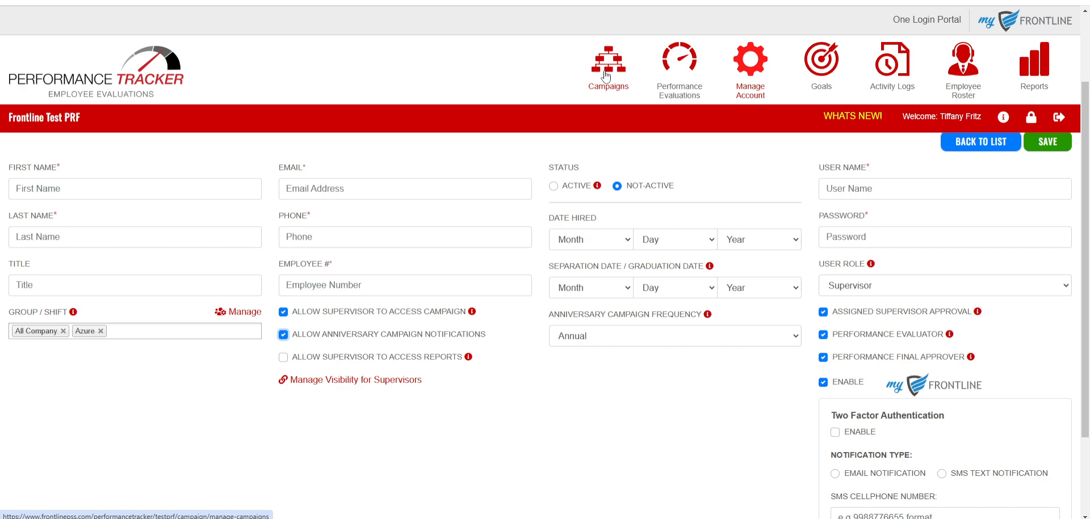
pyautogui.click(335, 357)
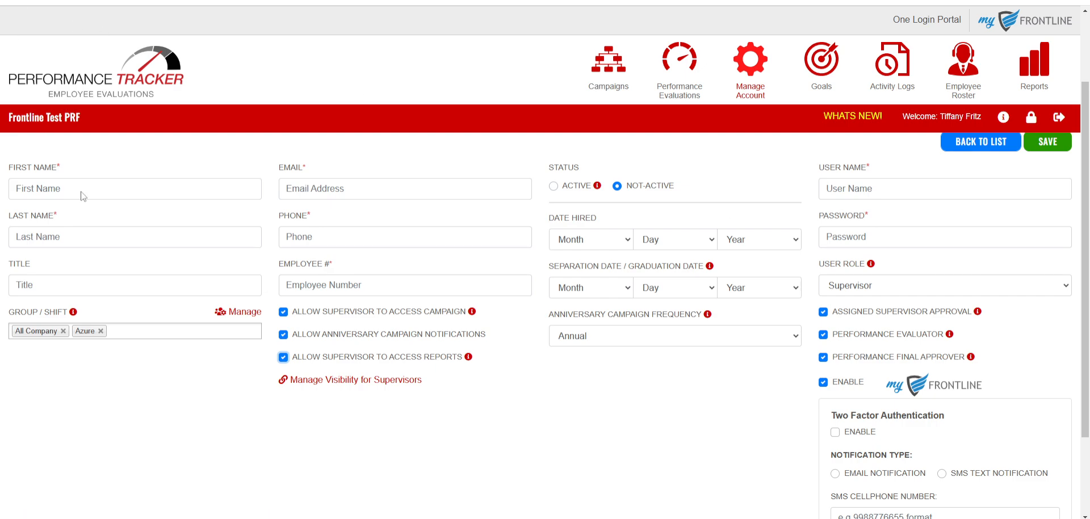
# Open the Patrol Deputy supervisor's record from the Manage Users list and bring up its employee exclusion list.
pyautogui.scroll(1, 807, 318)
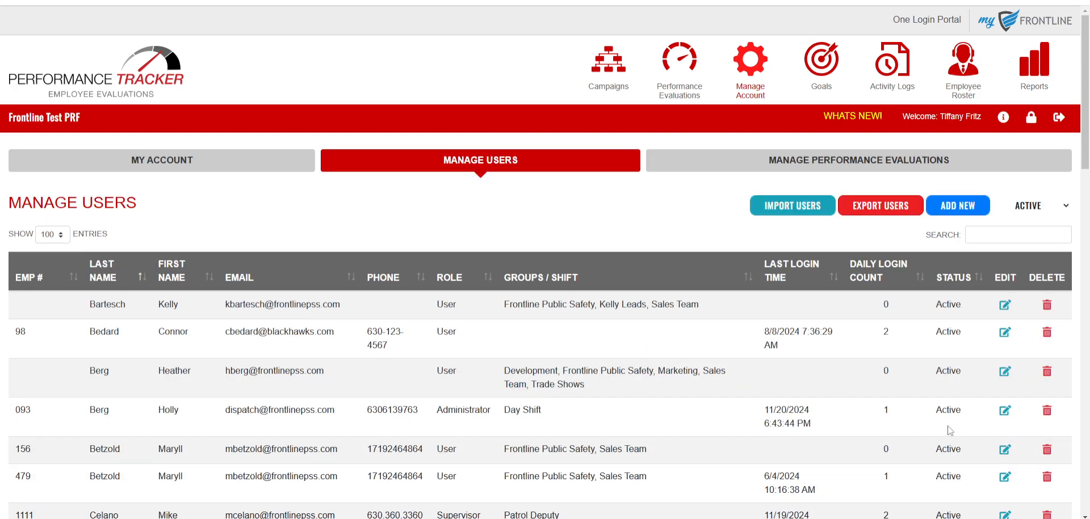
pyautogui.scroll(-2, 943, 414)
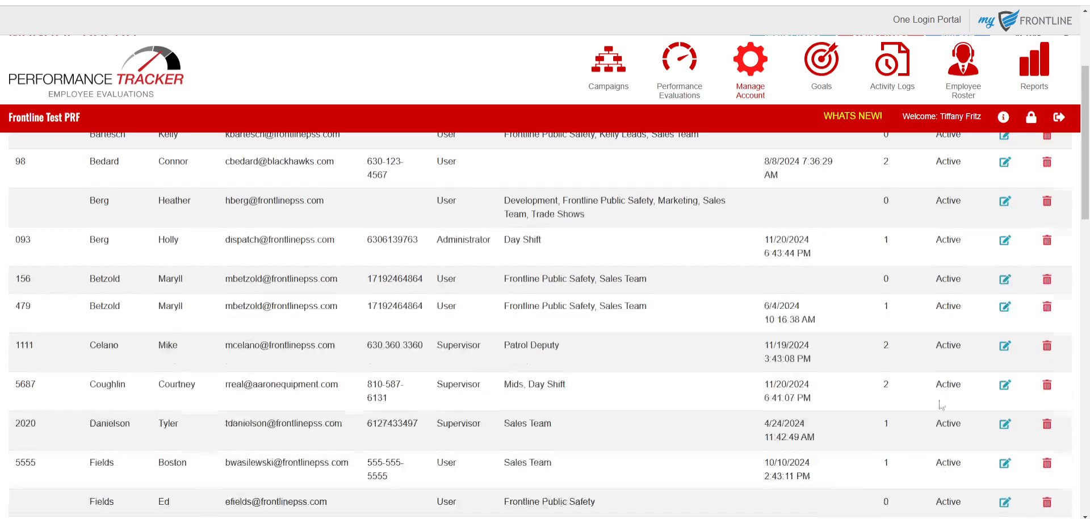
pyautogui.click(1005, 345)
pyautogui.click(404, 476)
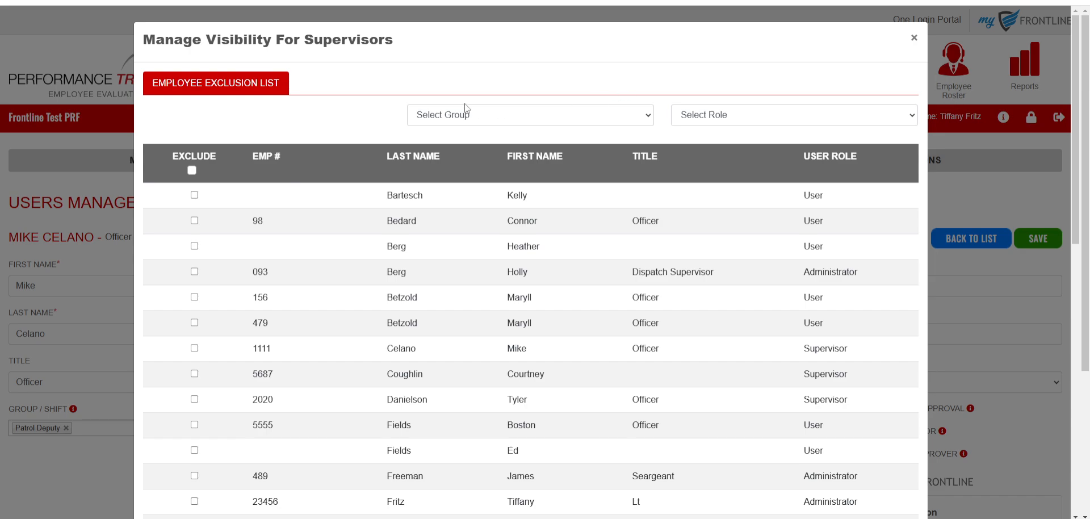
# Mark all employees in the Afternoons group and the Azure group as excluded from the supervisor's visibility.
pyautogui.click(431, 116)
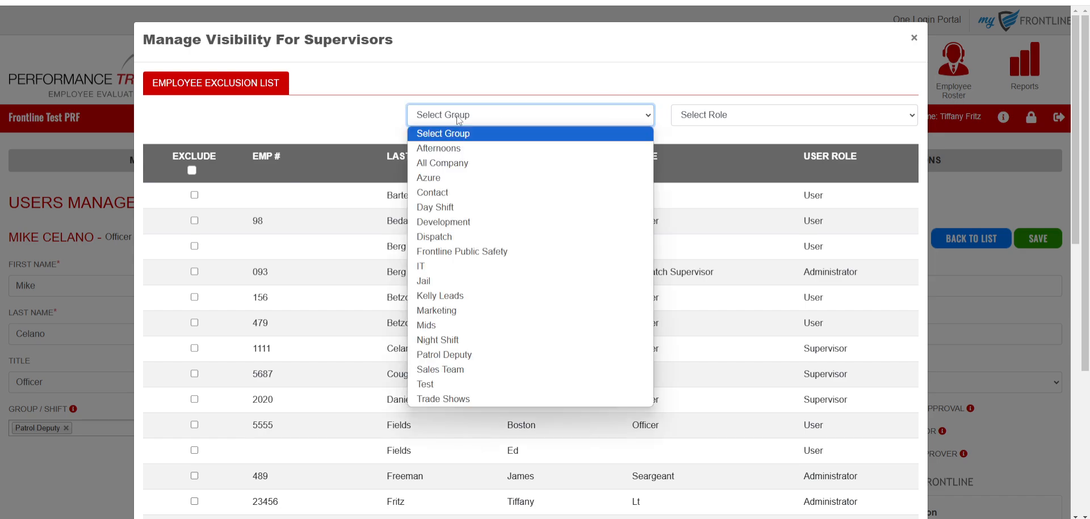
pyautogui.click(453, 152)
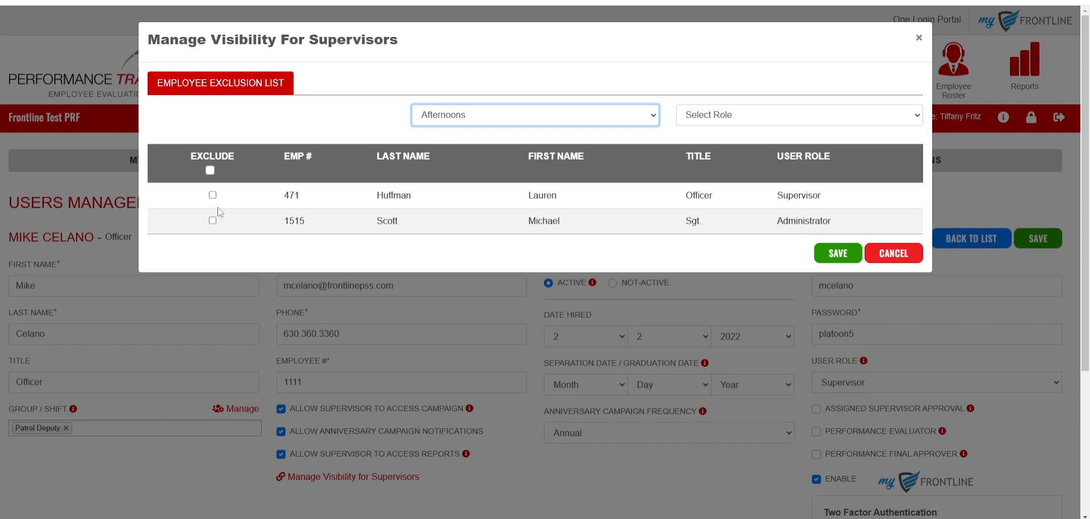
pyautogui.click(210, 170)
pyautogui.click(494, 115)
pyautogui.click(483, 172)
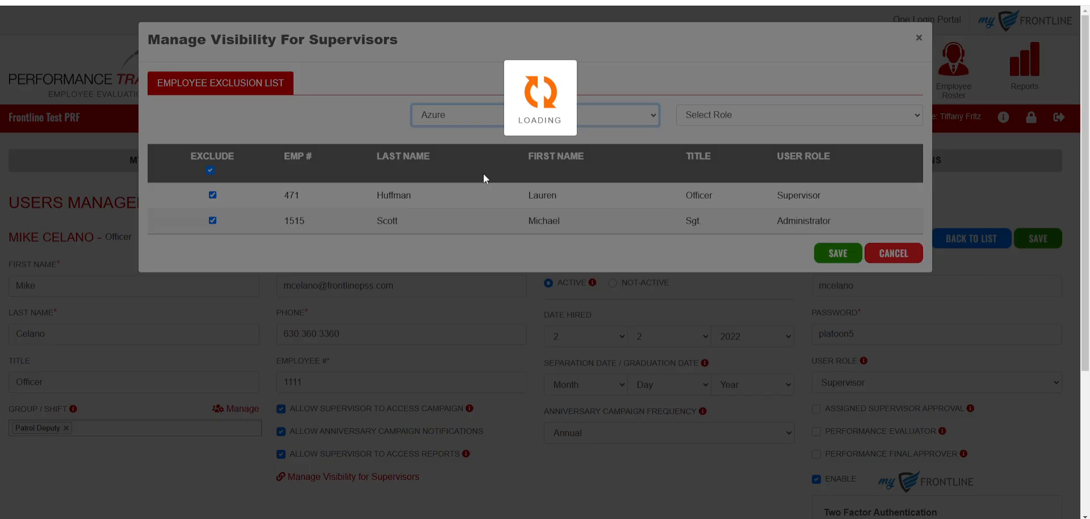
pyautogui.click(202, 170)
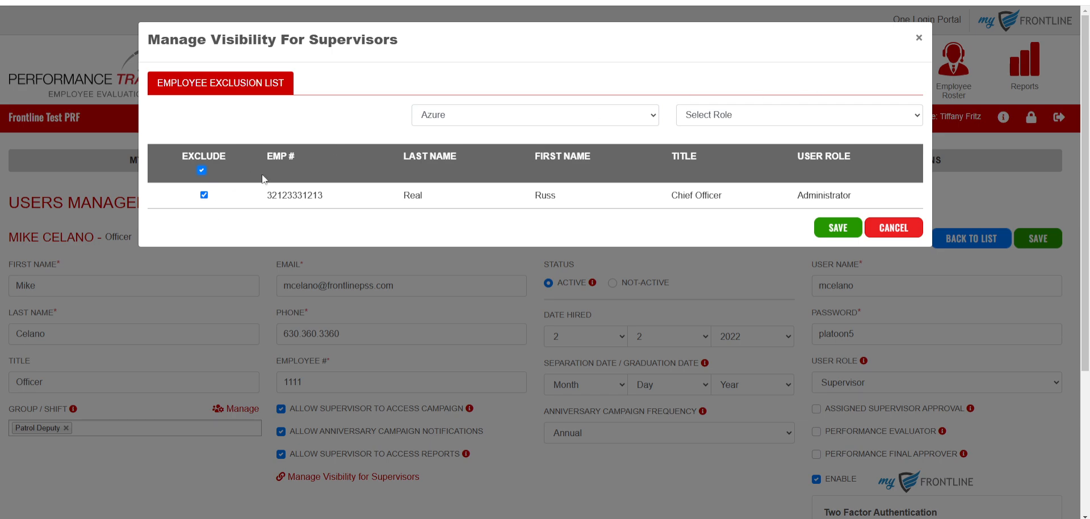
# View the Development group in the exclusion list, and return to the Manage Users list without saving.
pyautogui.click(470, 115)
pyautogui.click(462, 221)
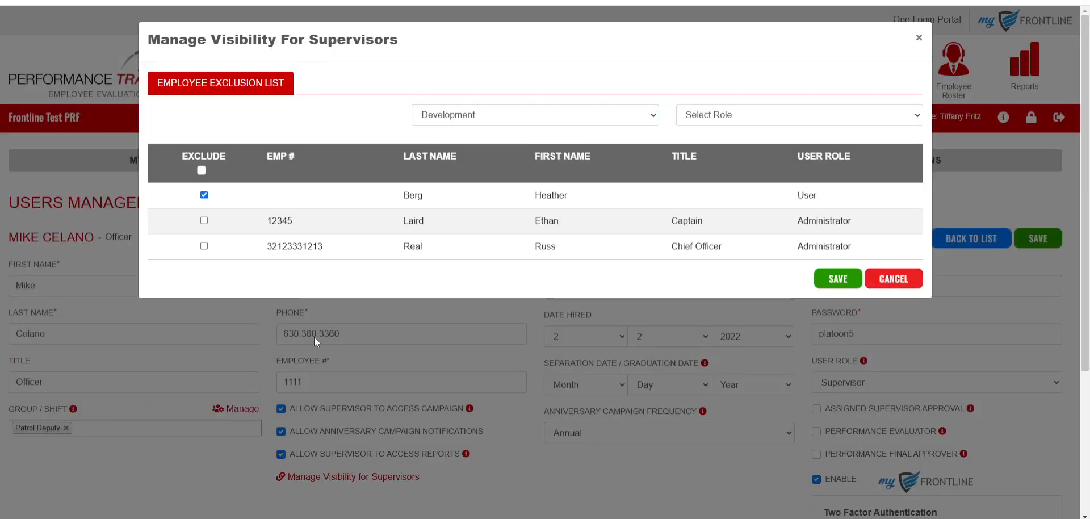
pyautogui.click(919, 39)
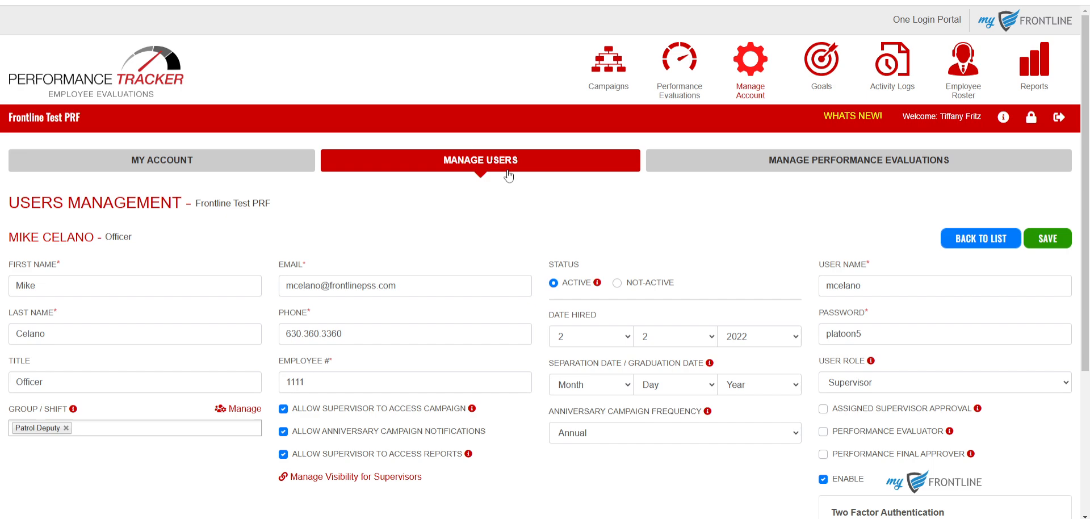
pyautogui.click(492, 170)
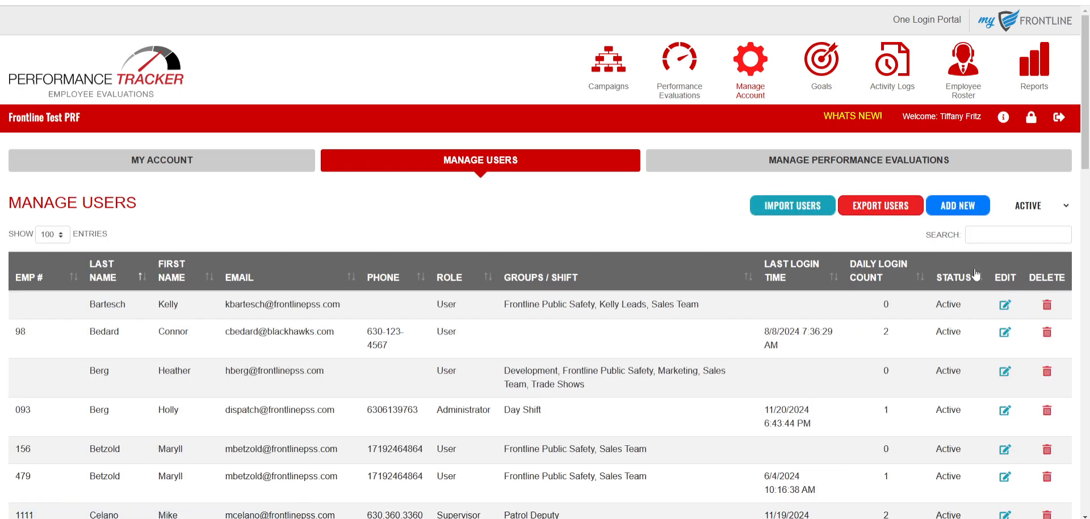